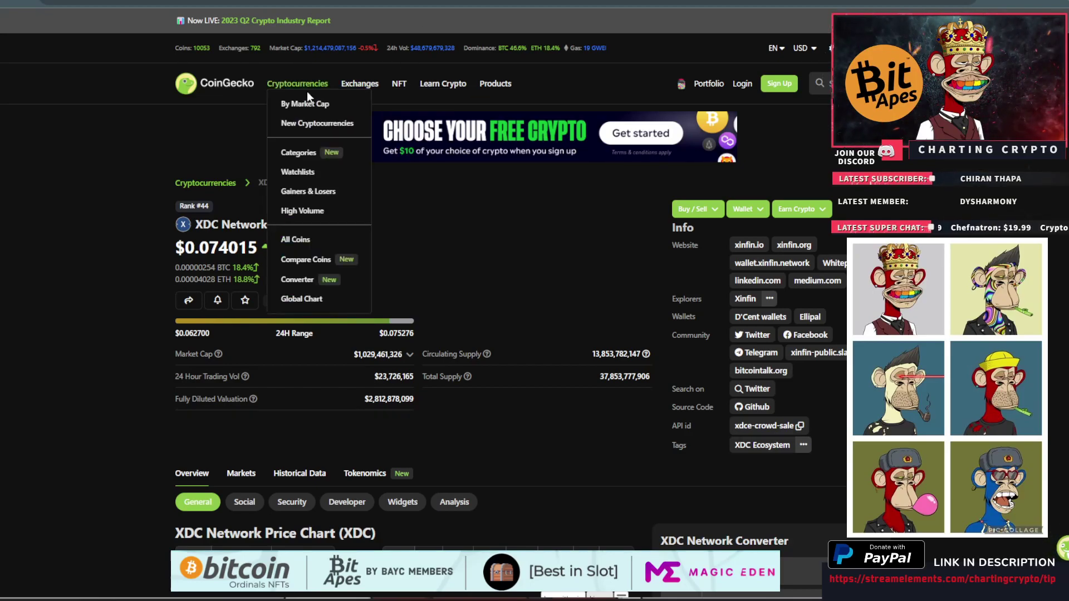
# Step: From CoinGecko's market-cap list, open the rank-44 XDC Network coin page
pyautogui.click(227, 89)
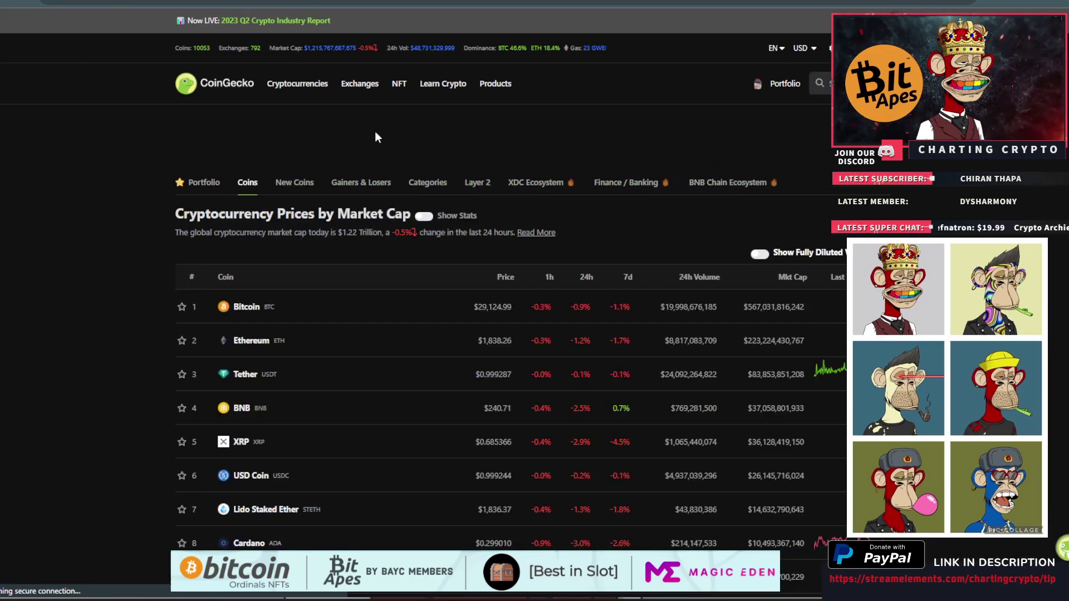
pyautogui.scroll(-6, 575, 297)
pyautogui.scroll(-18, 576, 296)
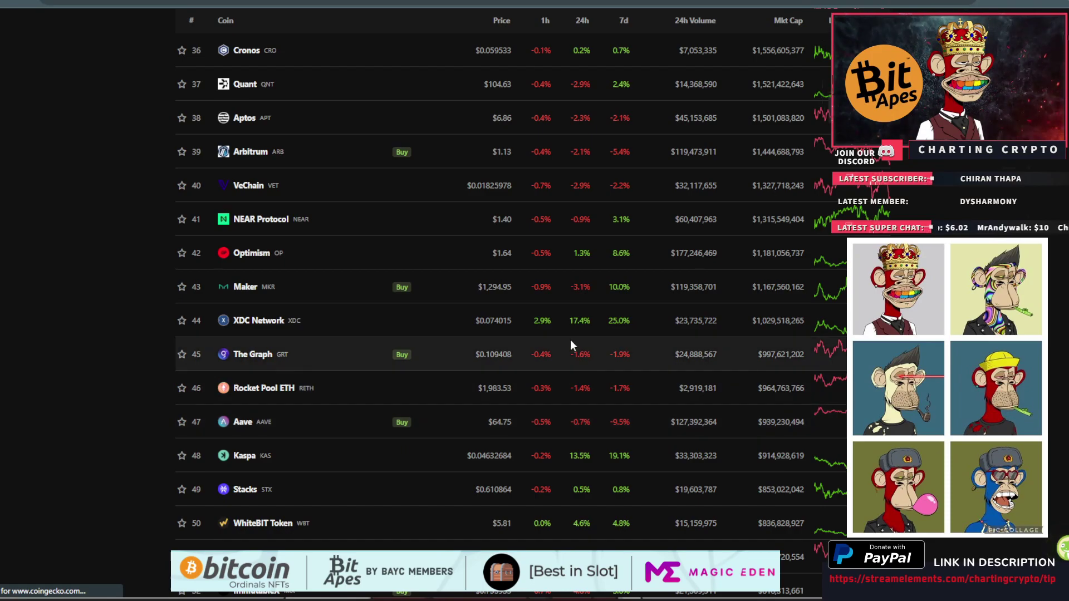
pyautogui.click(242, 325)
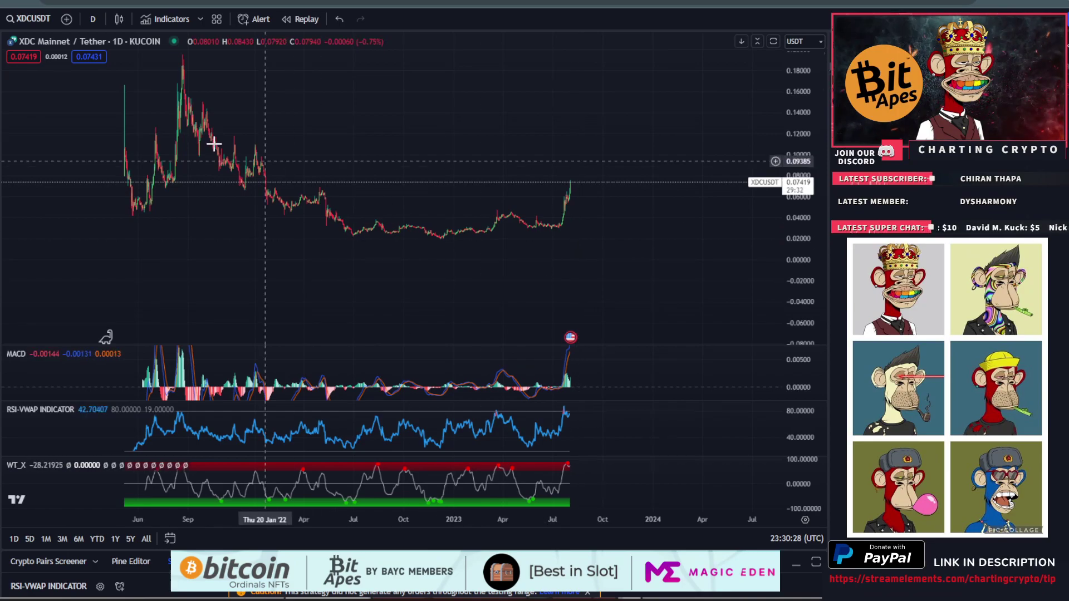
# Step: Draw a Horizontal Line at 0.06705 on the daily XDCUSDT chart
pyautogui.scroll(4, 568, 242)
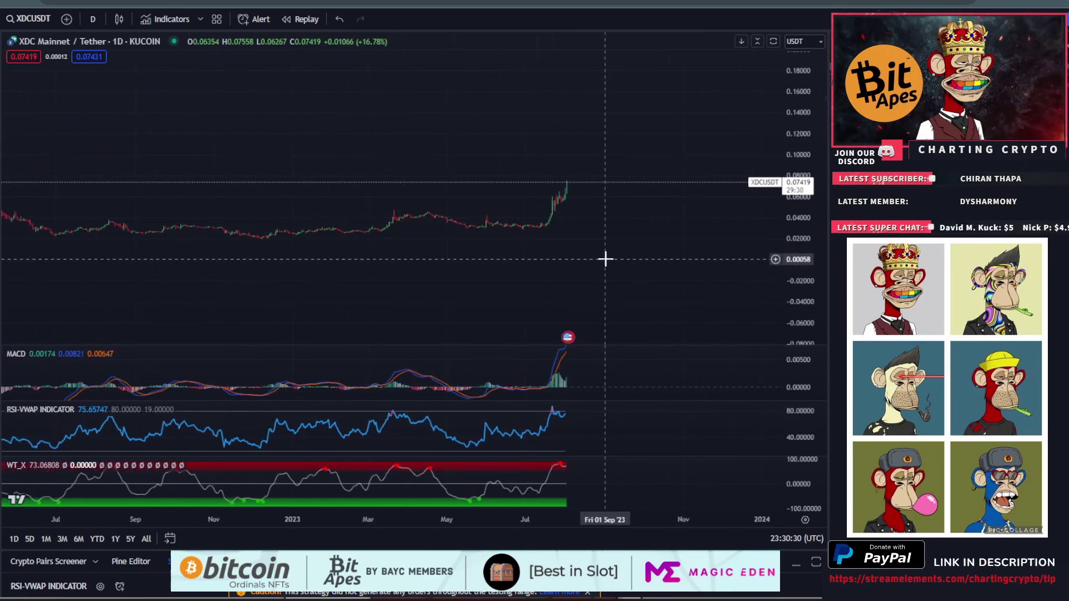
pyautogui.scroll(-4, 552, 241)
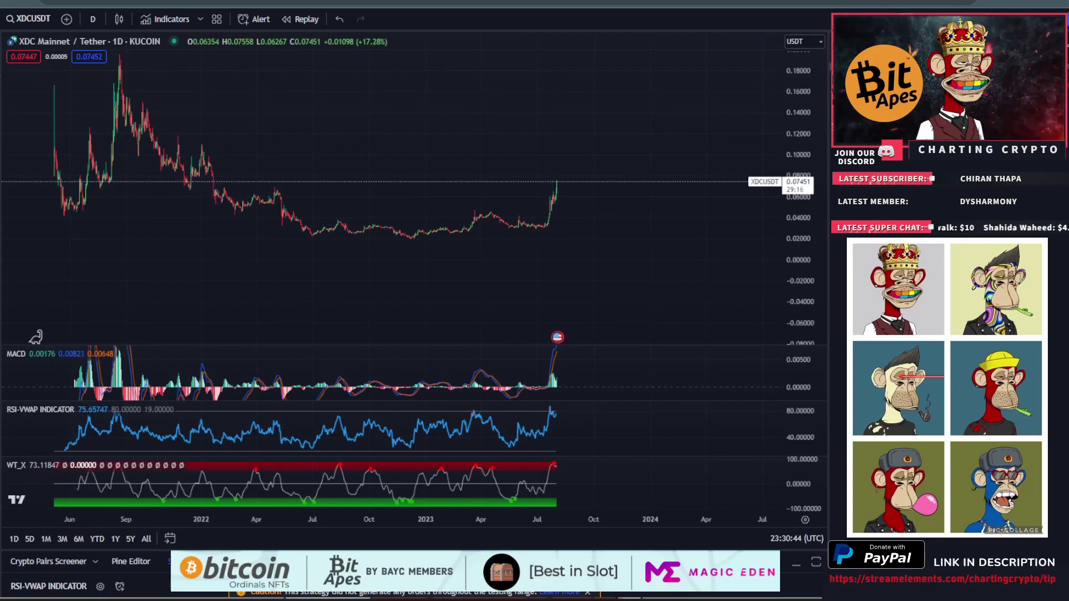
pyautogui.click(2, 142)
pyautogui.click(58, 190)
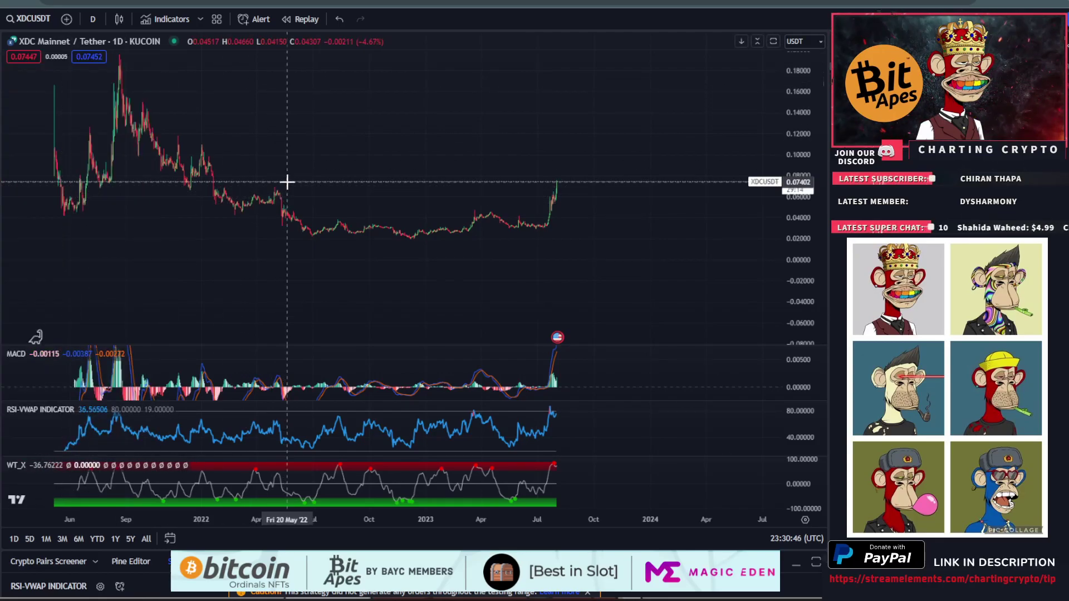
pyautogui.click(286, 189)
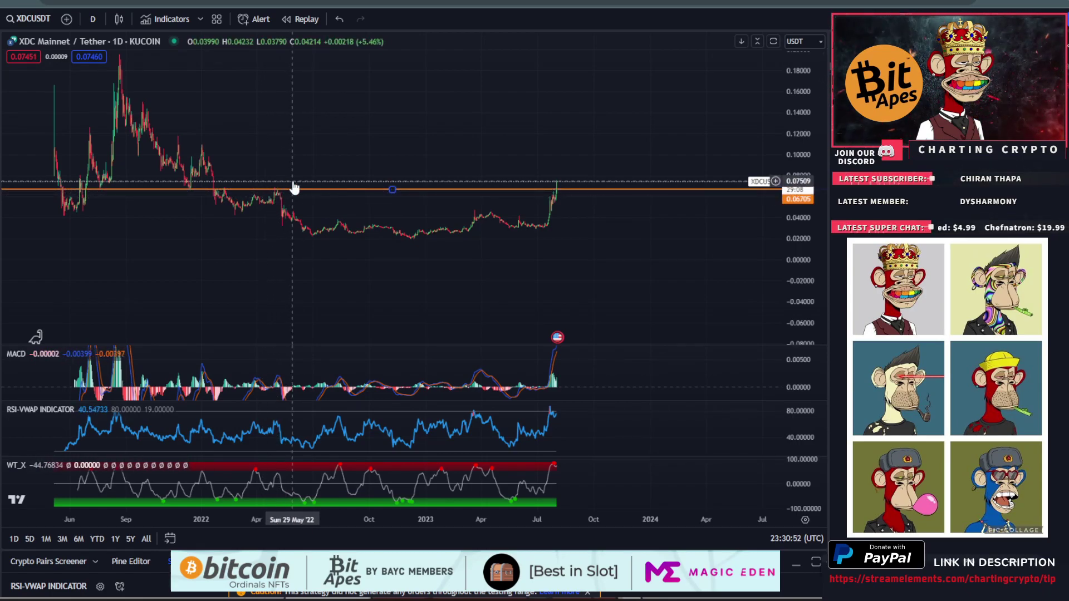
pyautogui.scroll(4, 351, 217)
pyautogui.scroll(3, 354, 217)
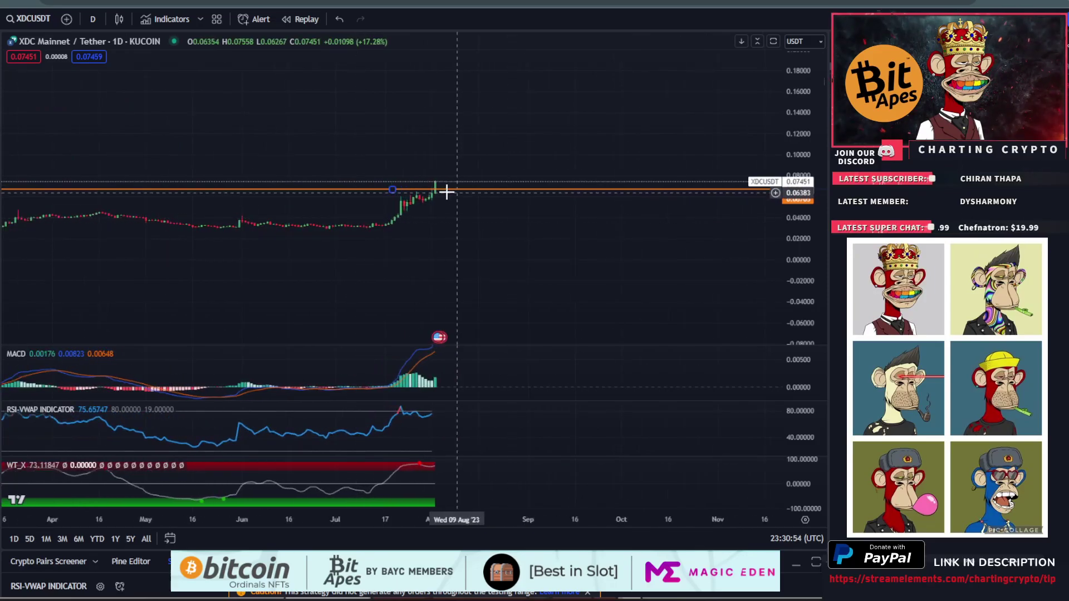
pyautogui.scroll(-5, 406, 200)
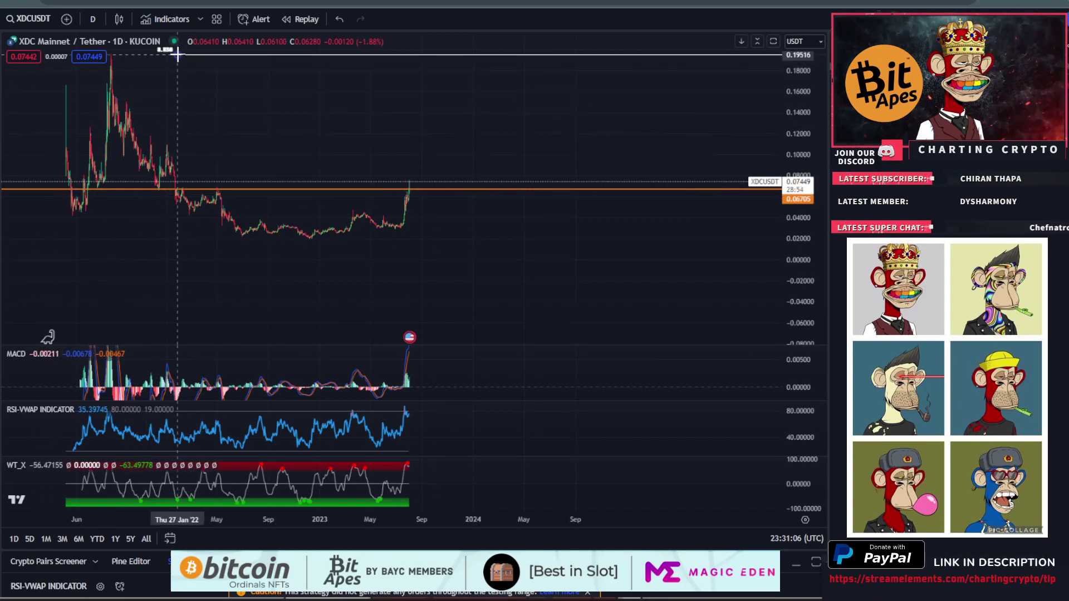
# Step: Drag a Fib Retracement from the 2021 peak near 0.19 to the 0.02256 low, refining the top anchor
pyautogui.moveTo(177, 54); pyautogui.dragTo(185, 236)
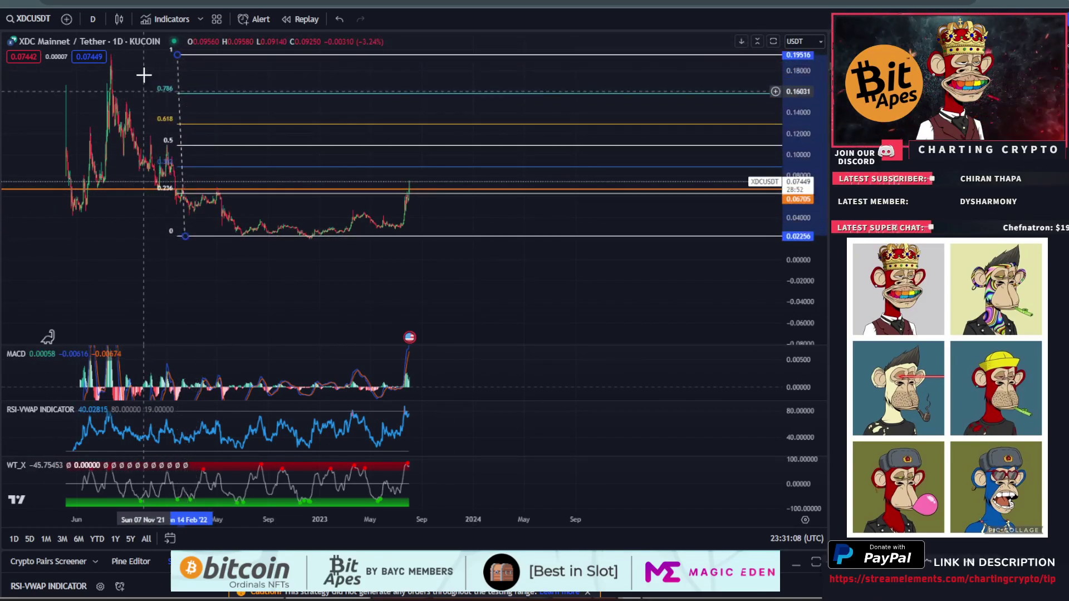
pyautogui.moveTo(176, 55); pyautogui.dragTo(109, 56)
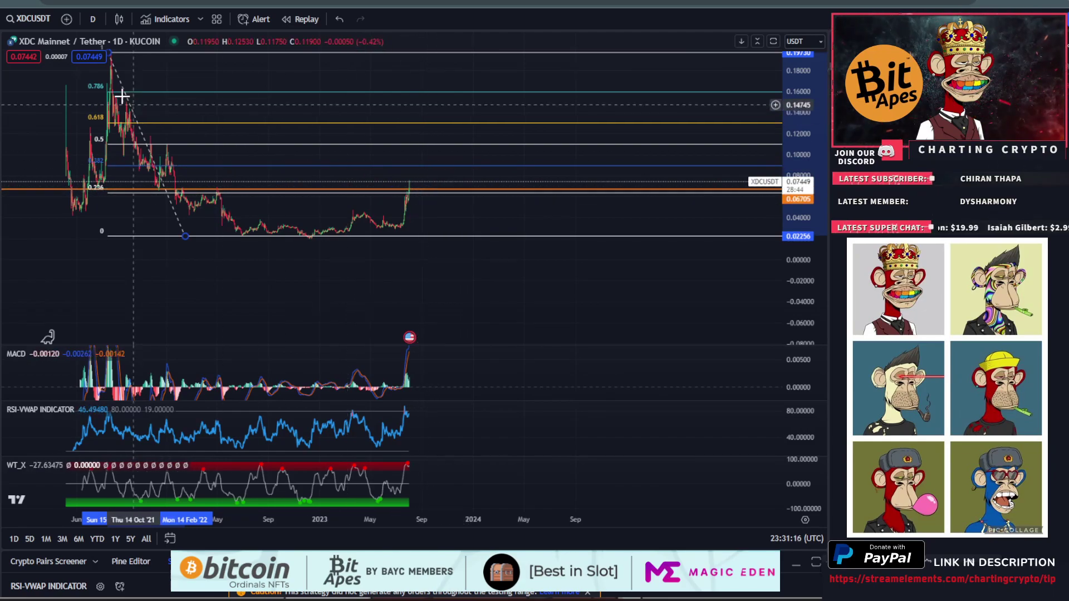
pyautogui.moveTo(113, 51); pyautogui.dragTo(116, 54)
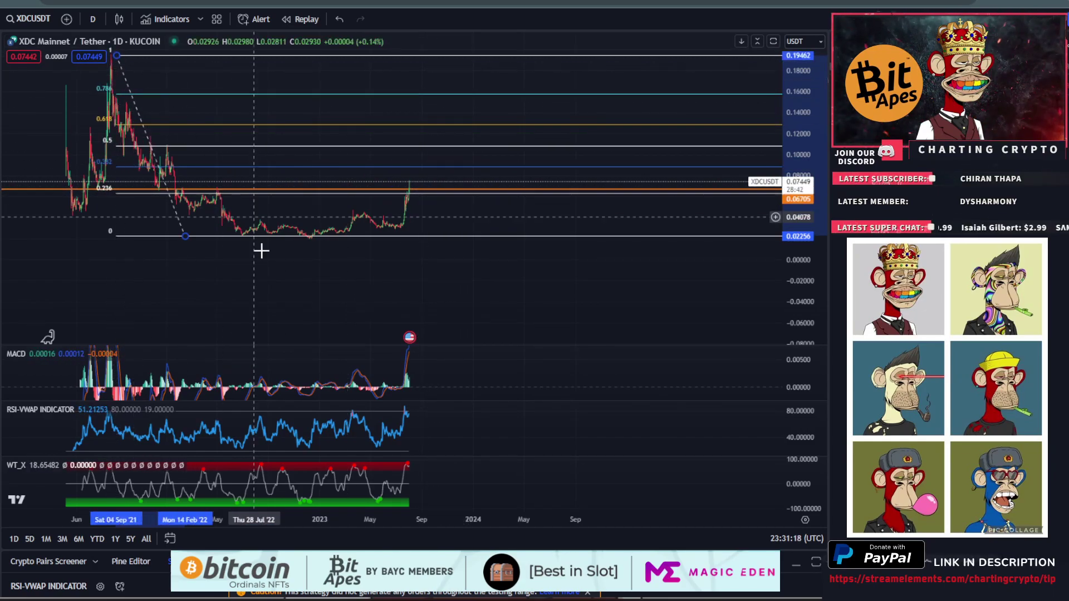
pyautogui.moveTo(170, 198); pyautogui.dragTo(252, 214)
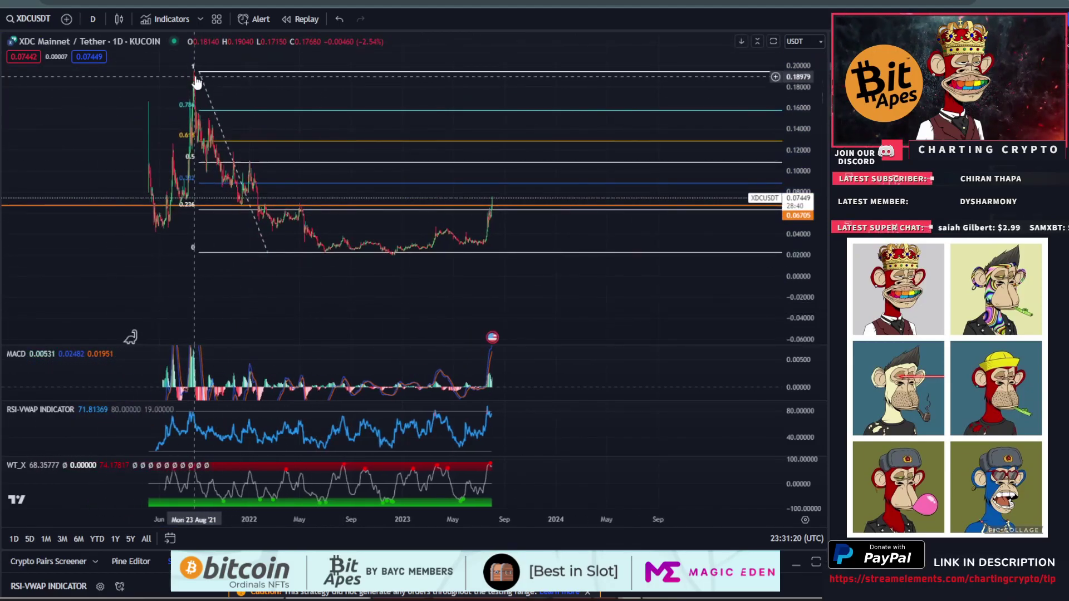
pyautogui.moveTo(205, 83); pyautogui.dragTo(205, 118)
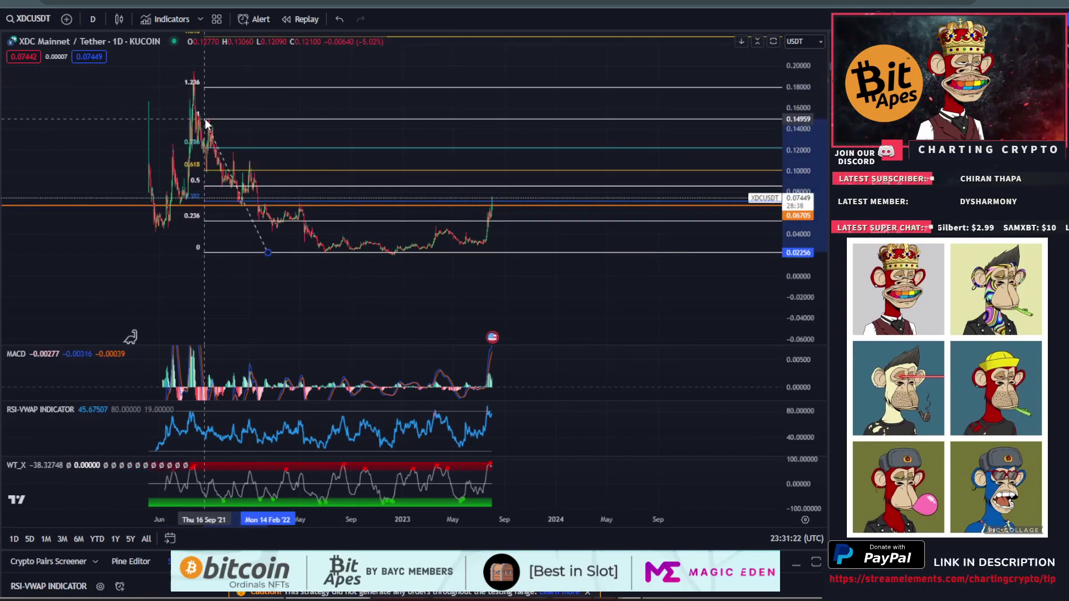
# Step: Remove the Fibonacci retracement and horizontal line with Remove drawings
pyautogui.rightClick(603, 269)
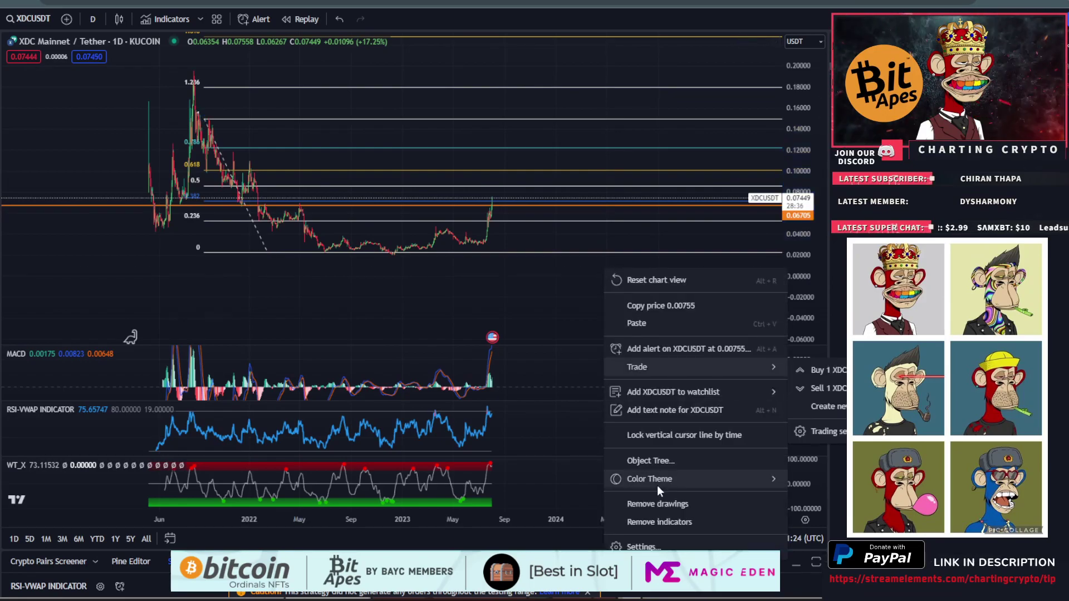
pyautogui.click(655, 500)
pyautogui.scroll(5, 446, 268)
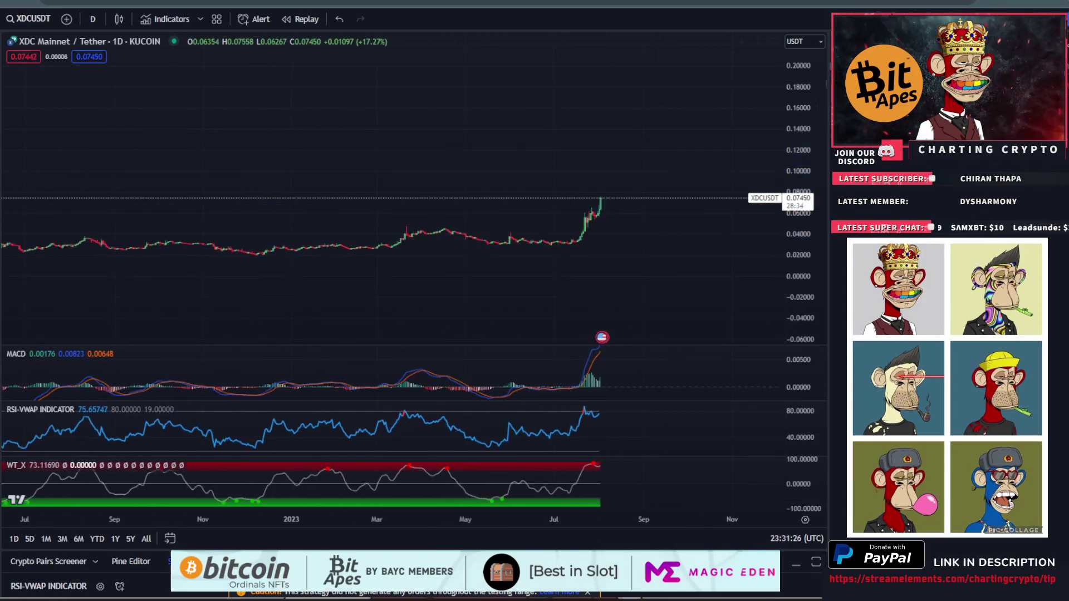
pyautogui.hscroll(5, 480, 236)
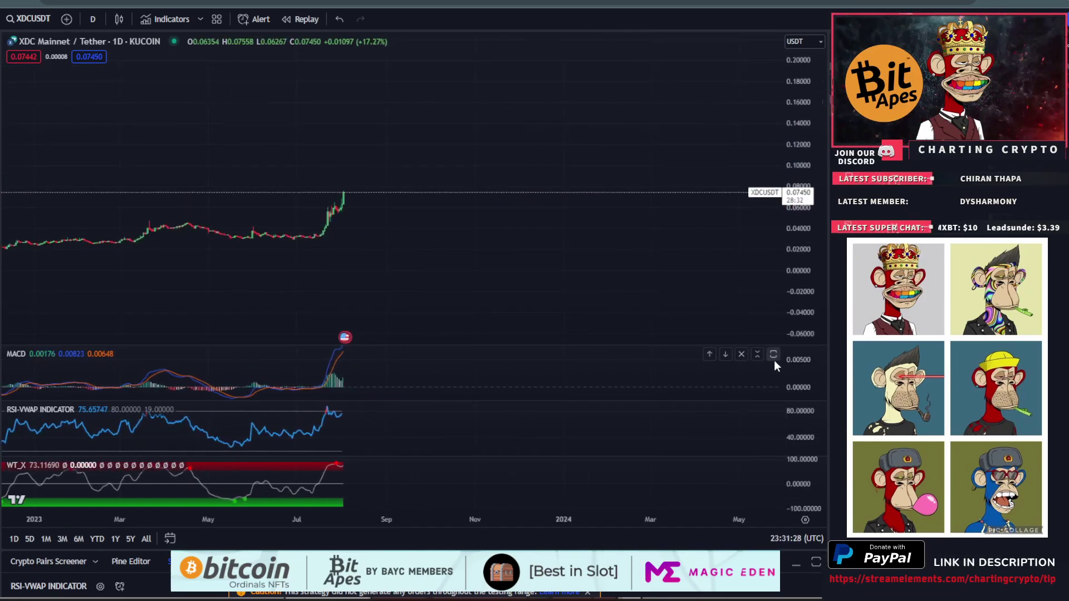
# Step: Maximize the MACD pane, then restore the full layout with all indicator panes
pyautogui.click(767, 355)
pyautogui.scroll(5, 454, 303)
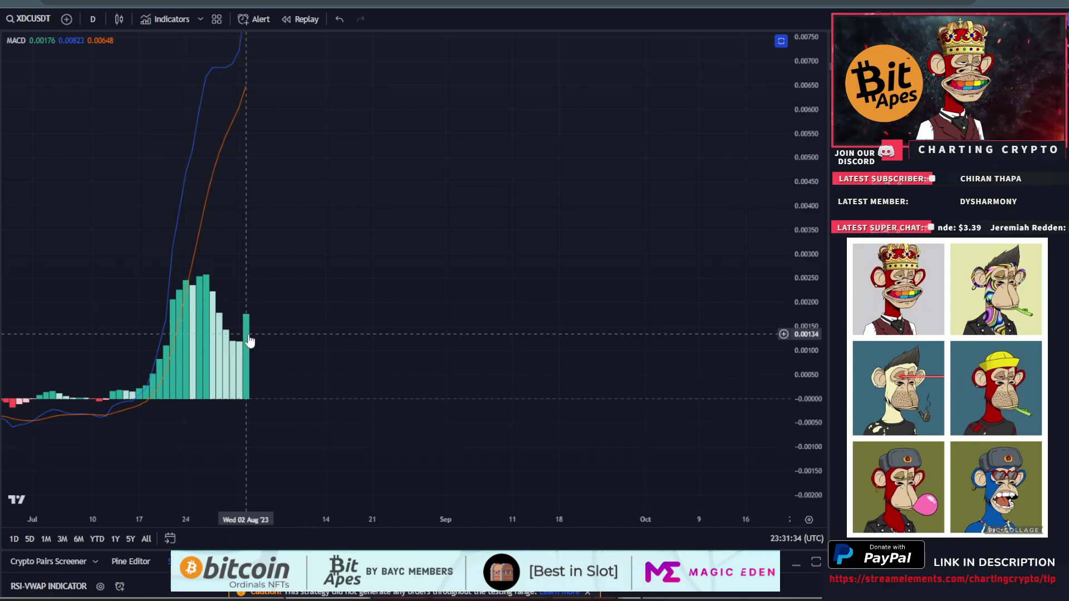
pyautogui.click(781, 41)
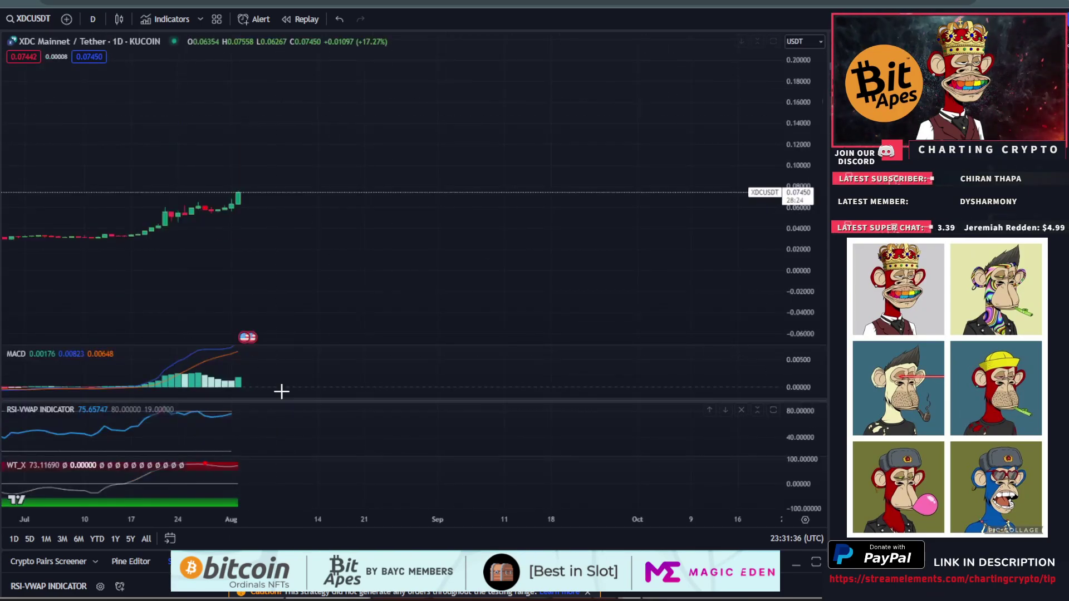
pyautogui.scroll(-2, 420, 422)
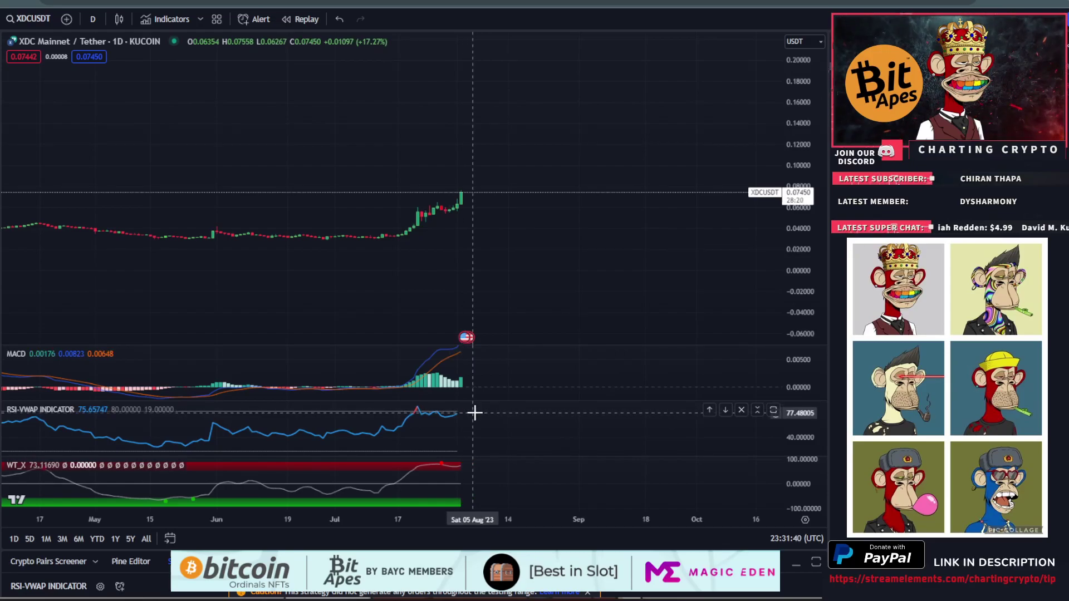
pyautogui.scroll(-1, 465, 422)
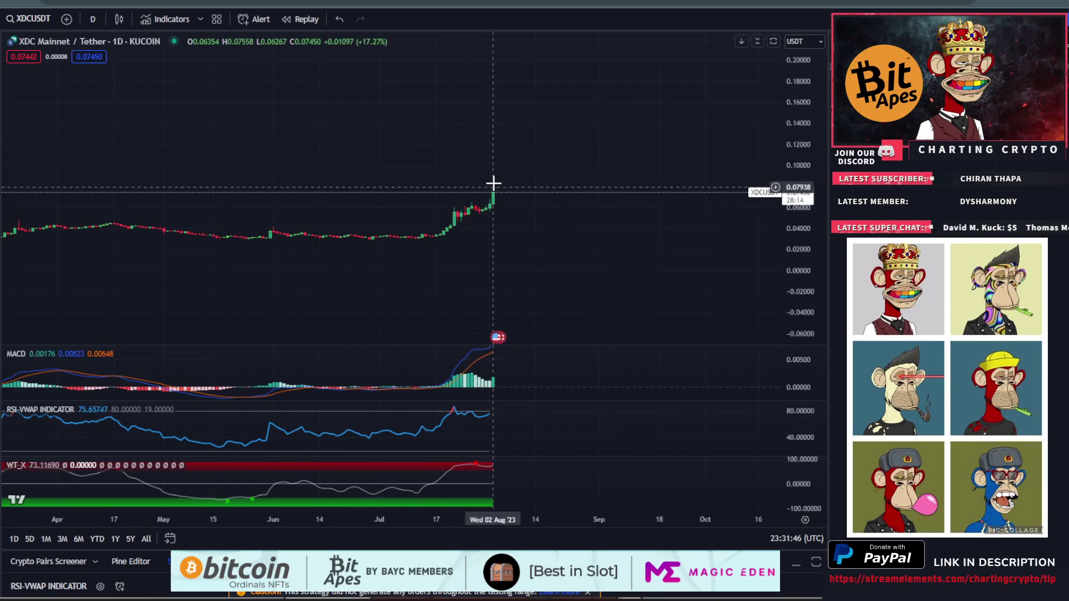
pyautogui.scroll(-1, 490, 199)
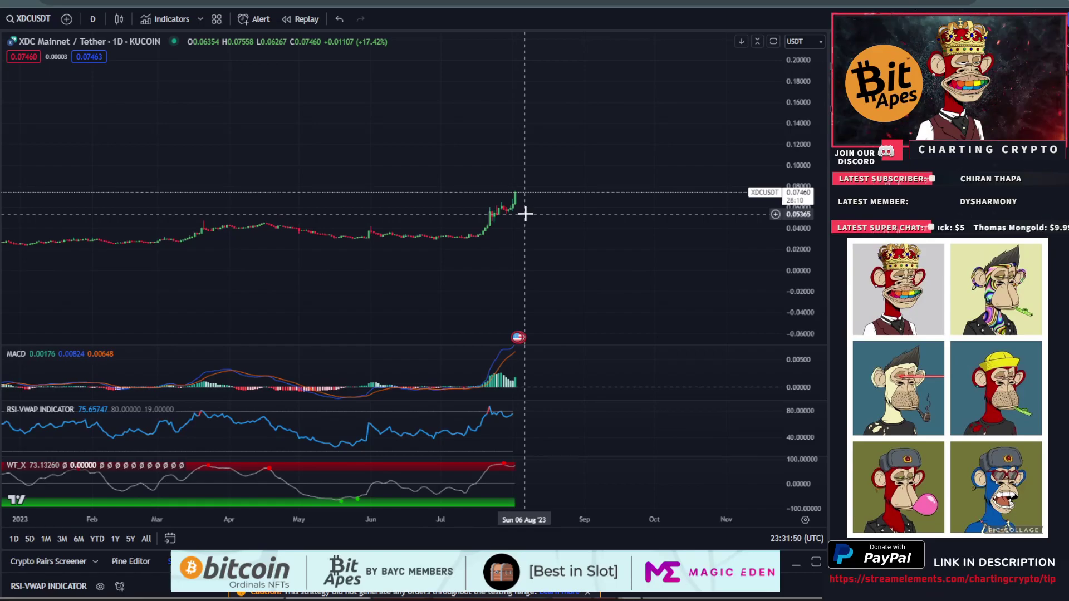
pyautogui.scroll(-1, 363, 153)
pyautogui.click(96, 20)
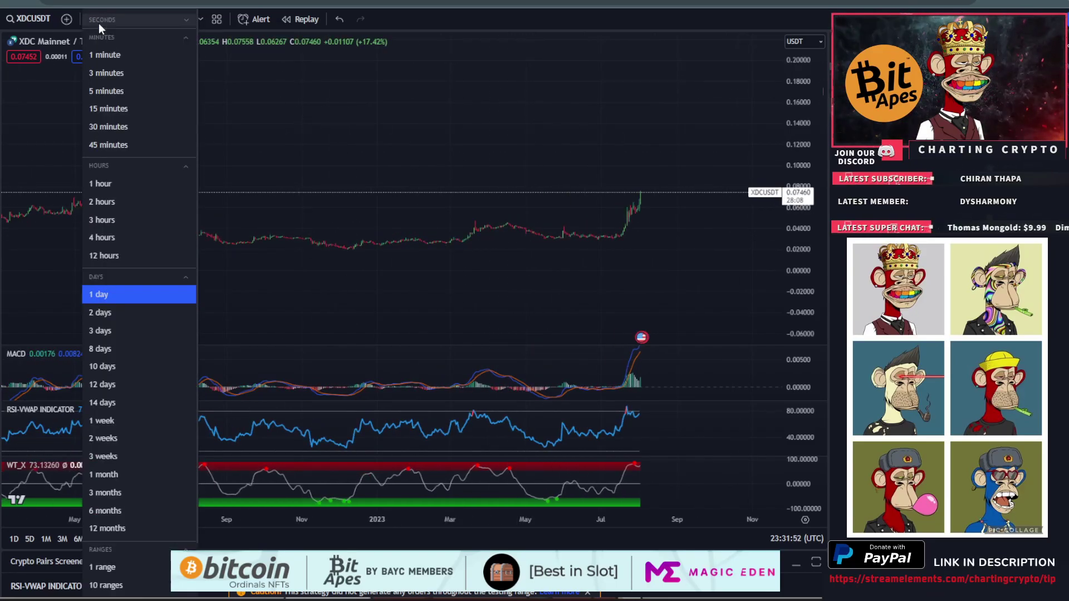
pyautogui.click(111, 234)
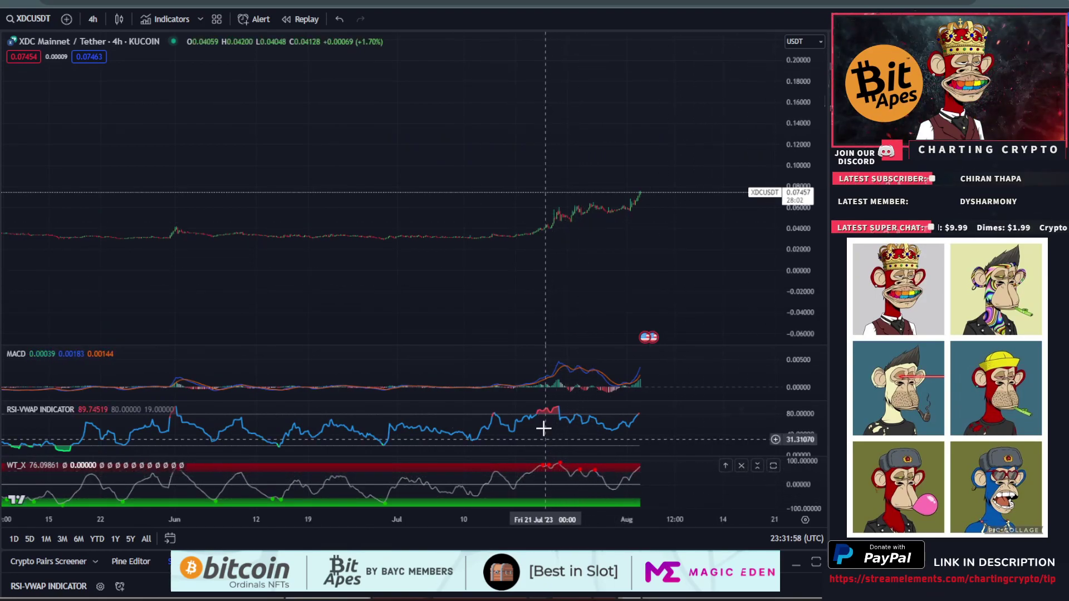
pyautogui.scroll(4, 674, 398)
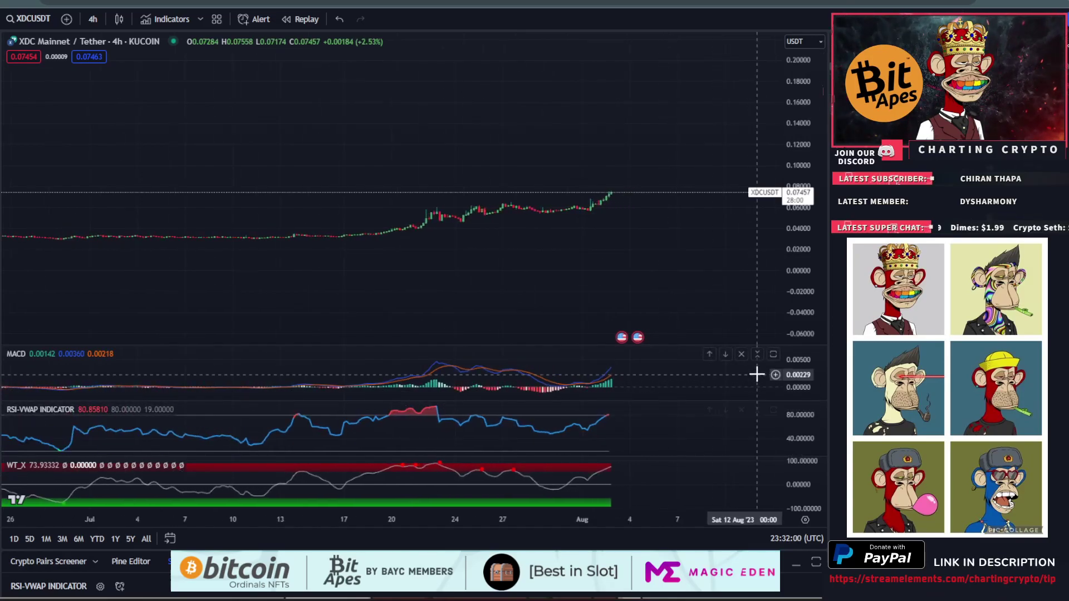
pyautogui.doubleClick(781, 267)
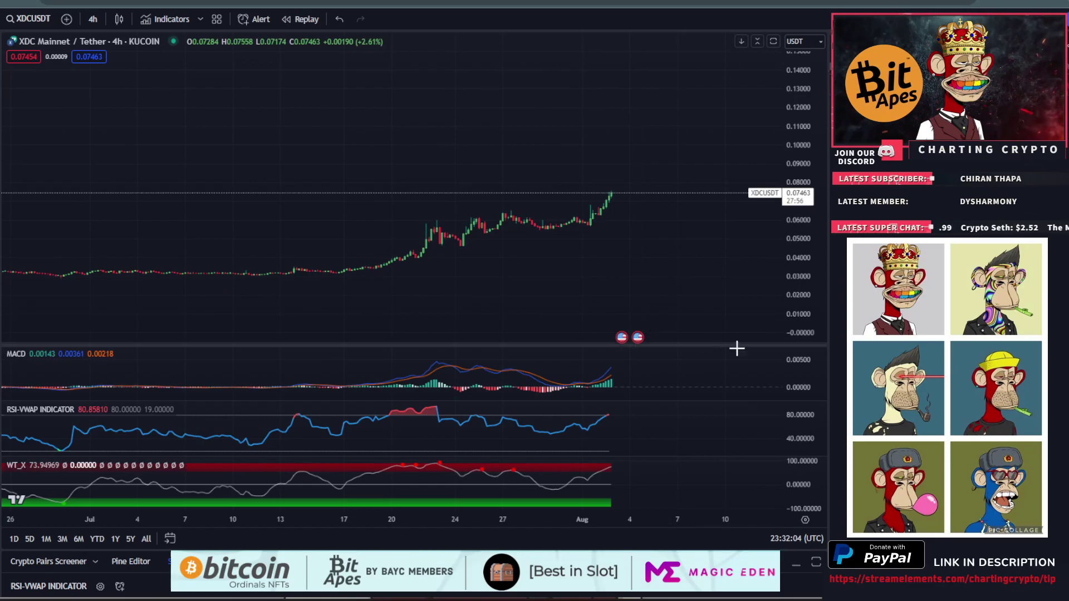
pyautogui.click(773, 354)
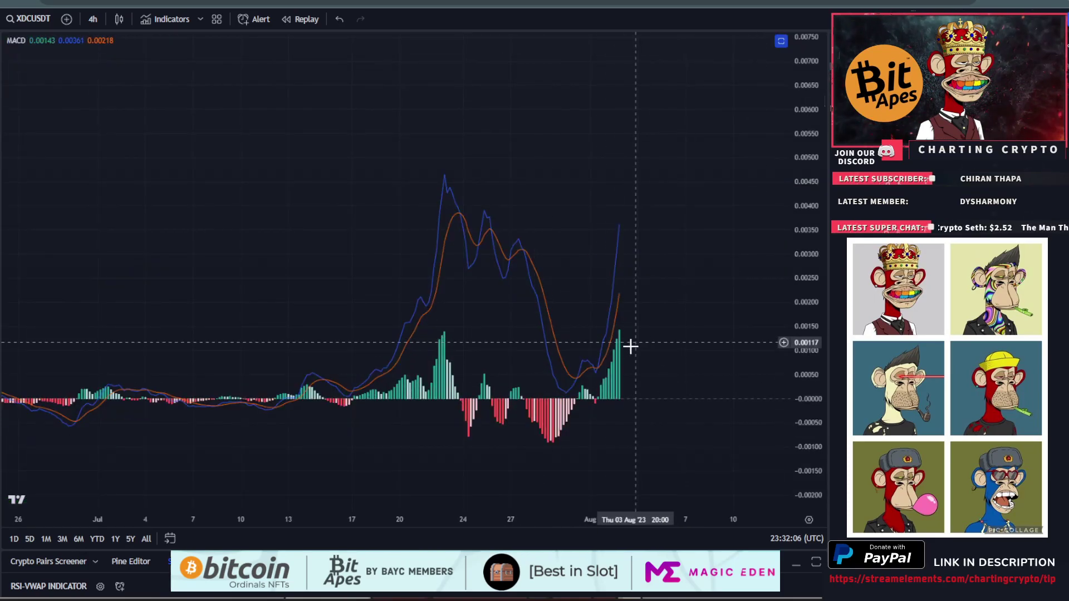
pyautogui.scroll(3, 596, 327)
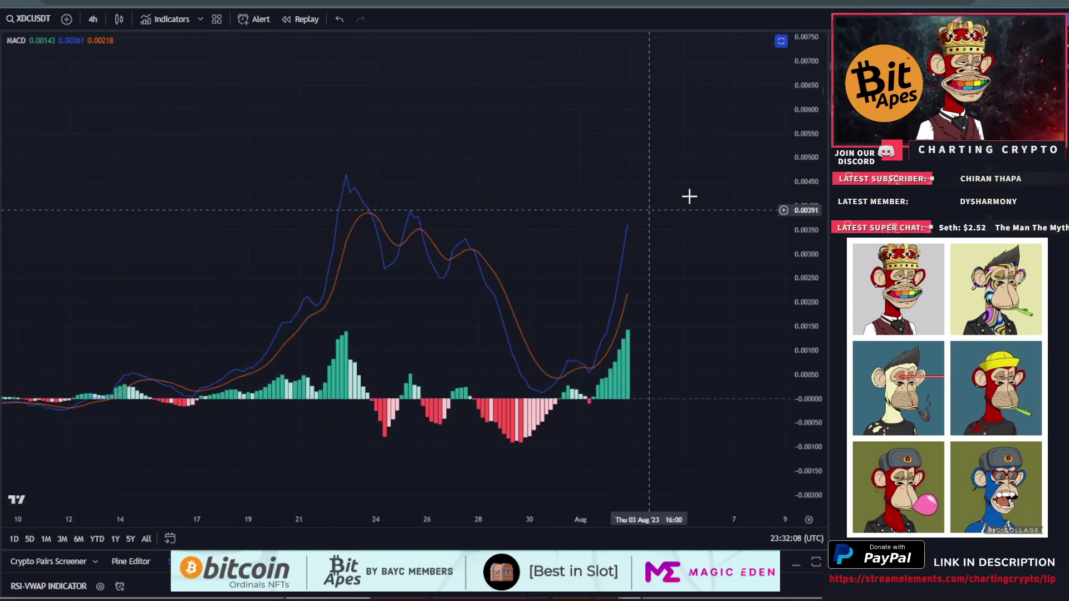
pyautogui.click(774, 40)
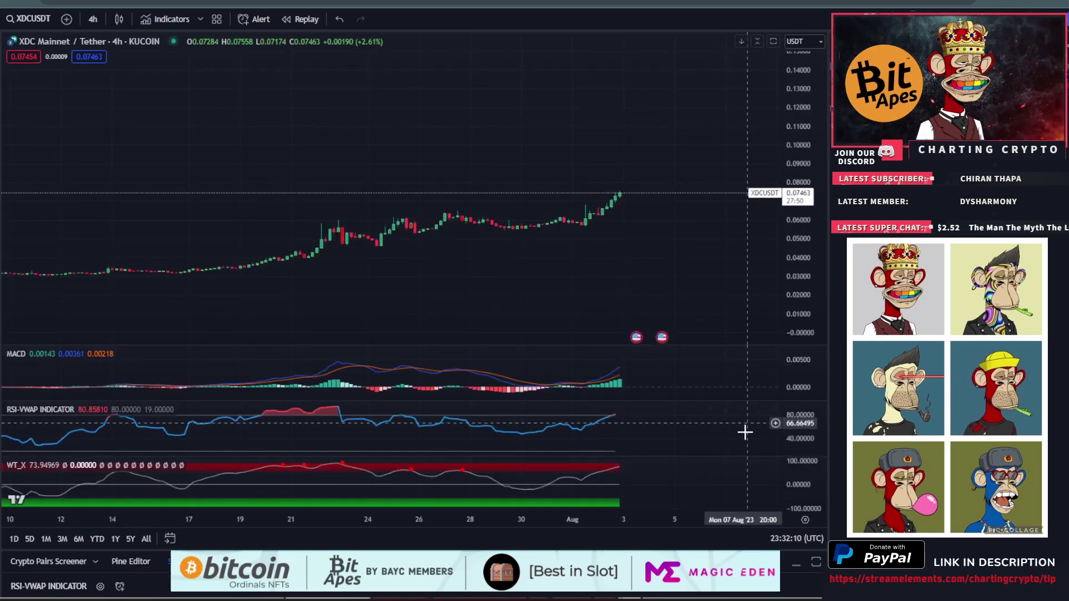
pyautogui.scroll(-3, 622, 415)
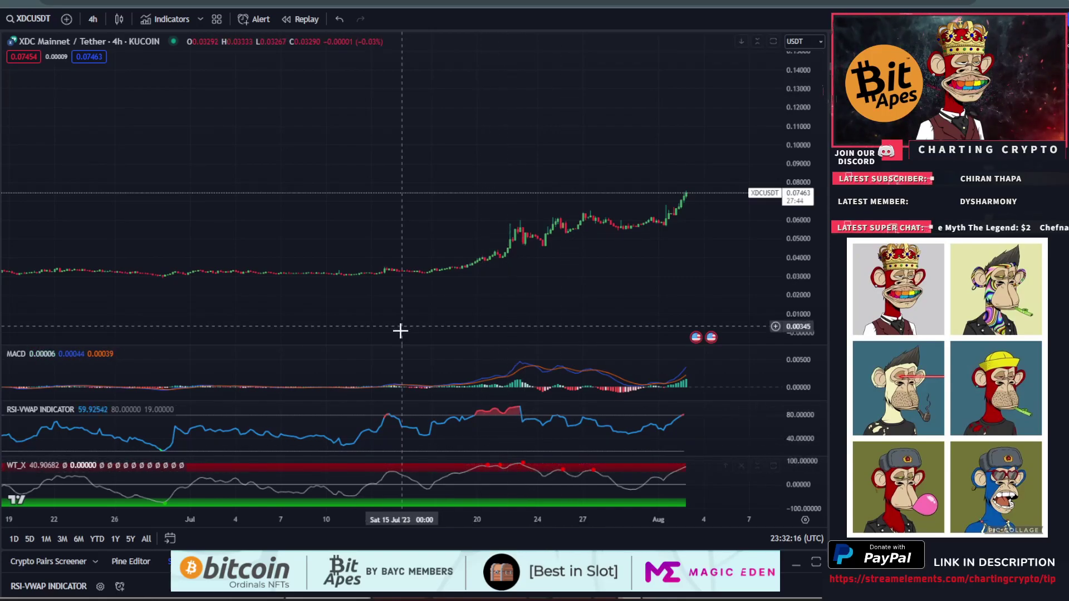
pyautogui.scroll(-3, 629, 201)
pyautogui.scroll(-5, 580, 195)
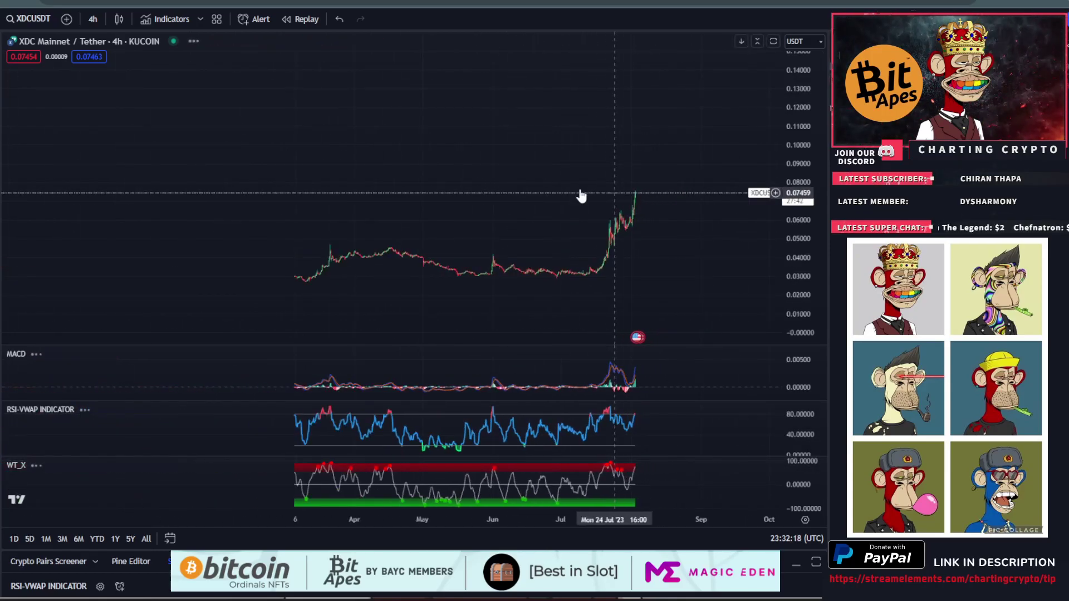
# Step: Pan the 4-hour chart left and draw a Fib Retracement from 0.03016 to 0.0752
pyautogui.moveTo(683, 219); pyautogui.dragTo(547, 216)
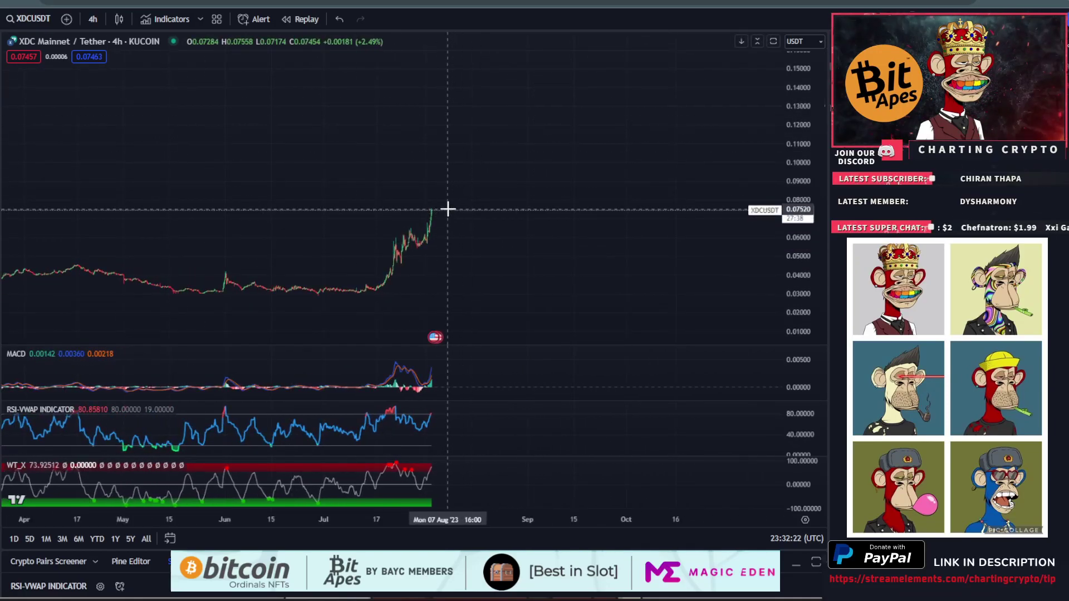
pyautogui.moveTo(447, 209); pyautogui.dragTo(357, 293)
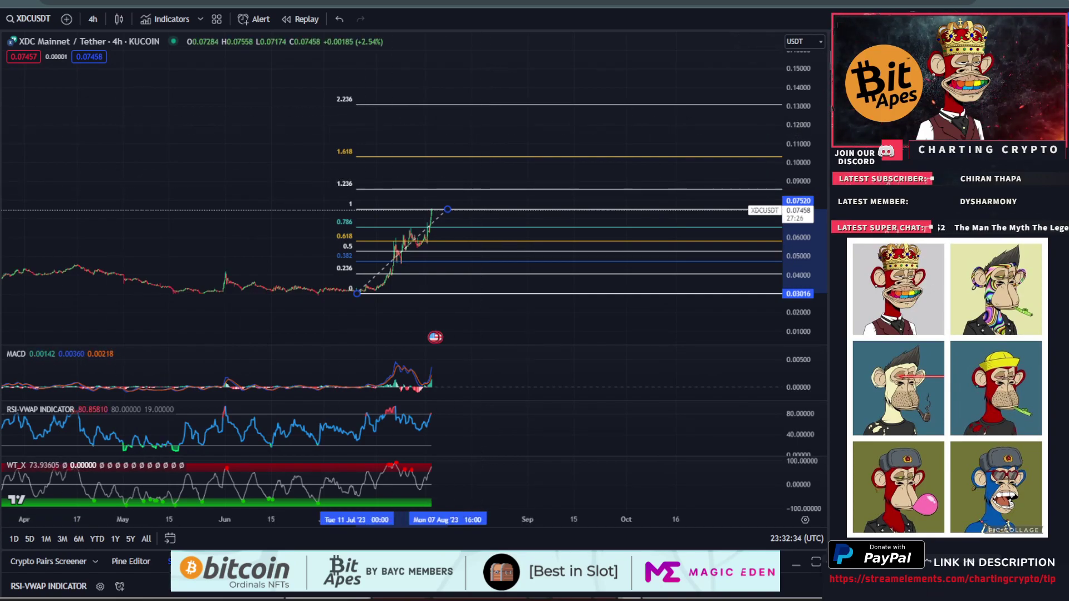
# Step: Draw a red Rectangle marking the 0.081–0.090 resistance zone above the Fib 1 level
pyautogui.click(1, 146)
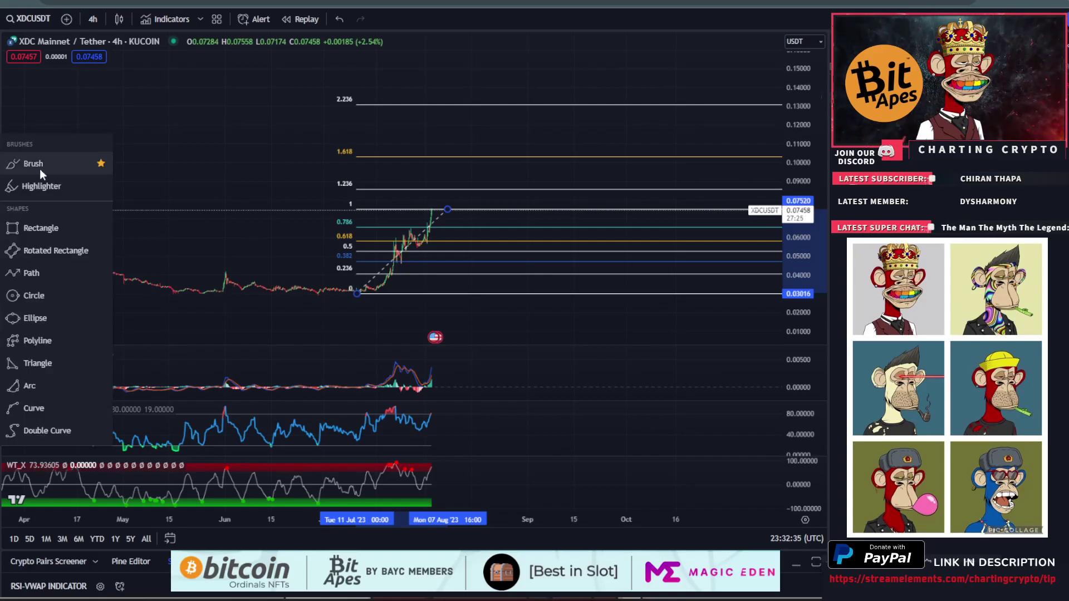
pyautogui.click(43, 234)
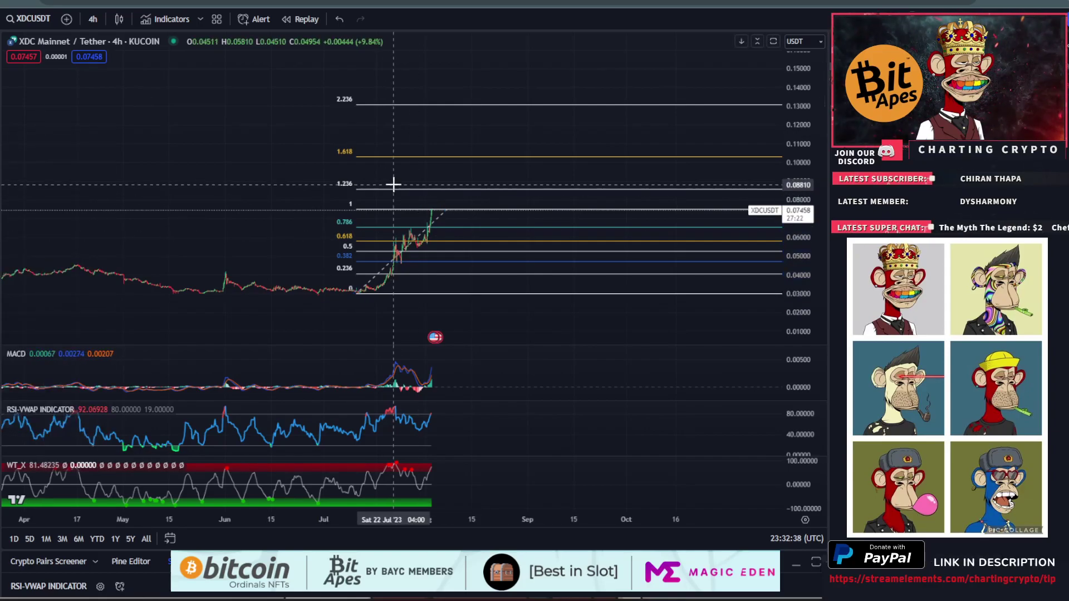
pyautogui.moveTo(392, 181); pyautogui.dragTo(536, 200)
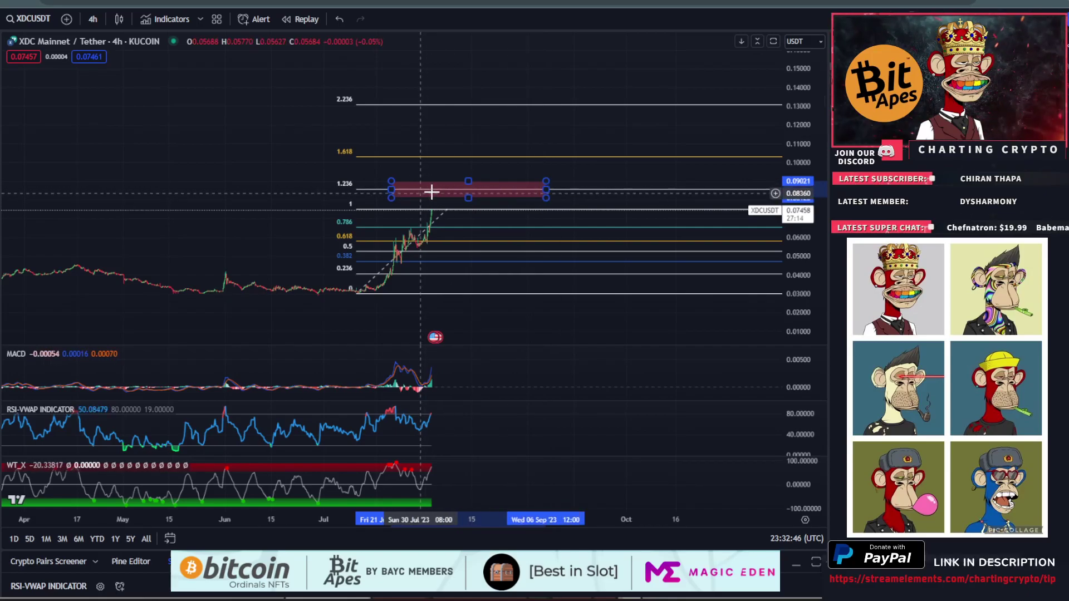
pyautogui.scroll(-4, 370, 161)
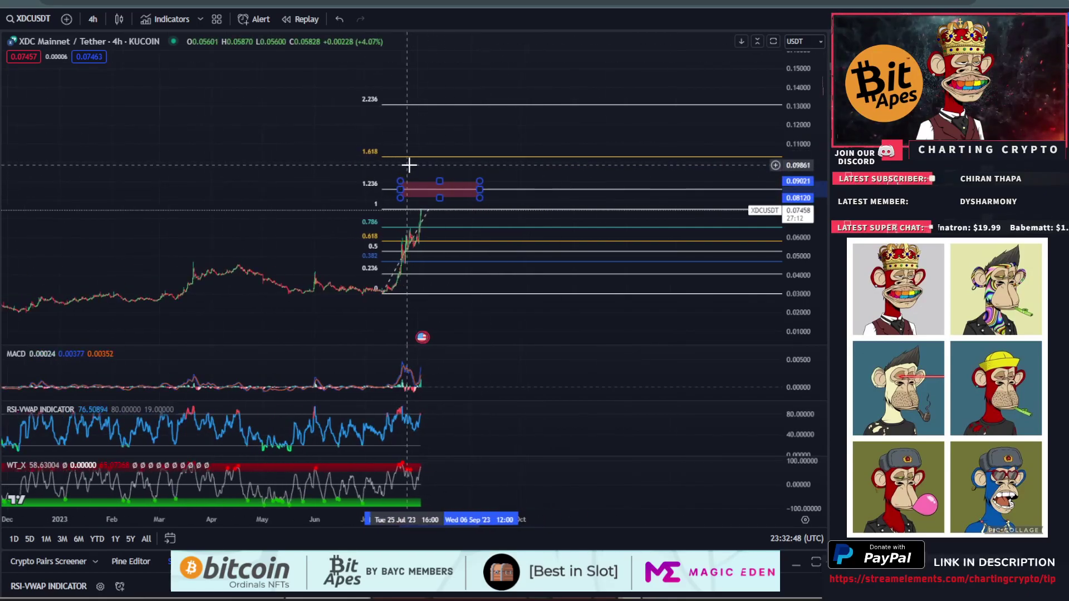
# Step: Pan through earlier price history and select the red resistance box to review it
pyautogui.moveTo(344, 328); pyautogui.dragTo(584, 271)
pyautogui.scroll(2, 575, 272)
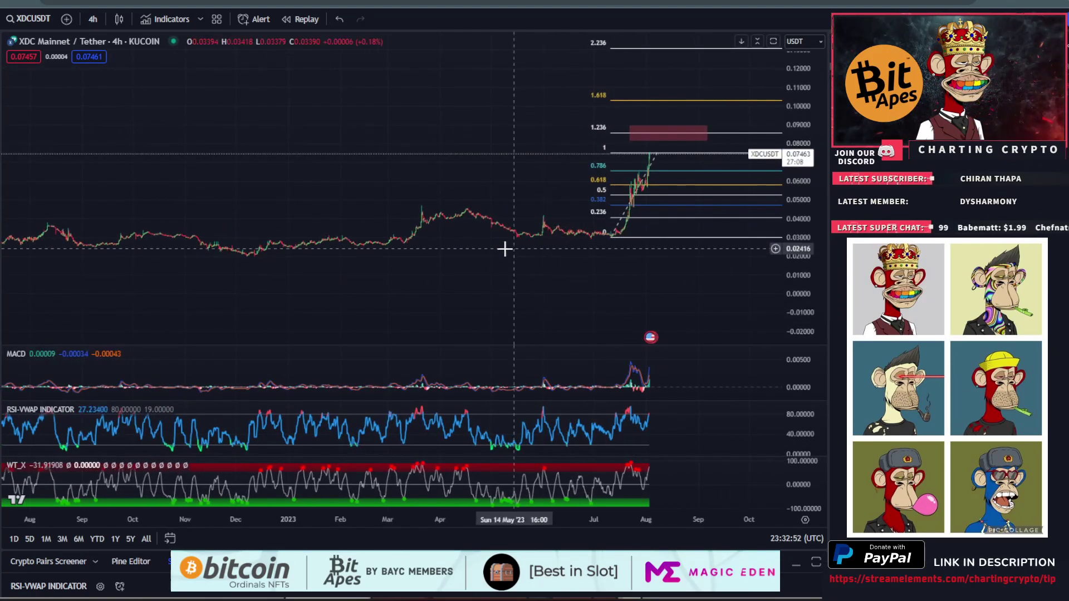
pyautogui.scroll(2, 651, 223)
pyautogui.click(654, 134)
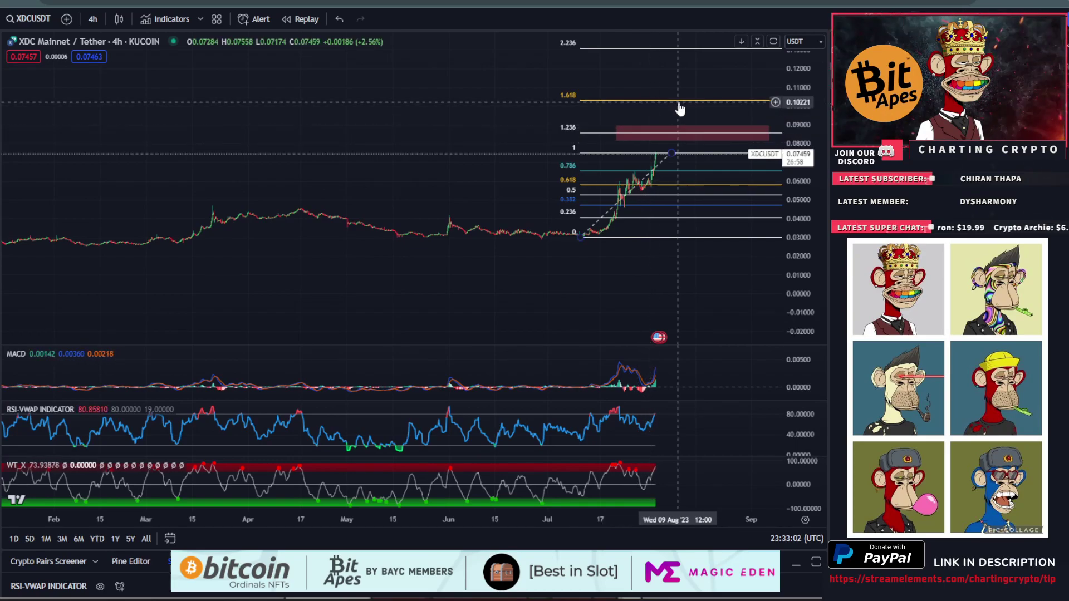
pyautogui.scroll(-5, 677, 106)
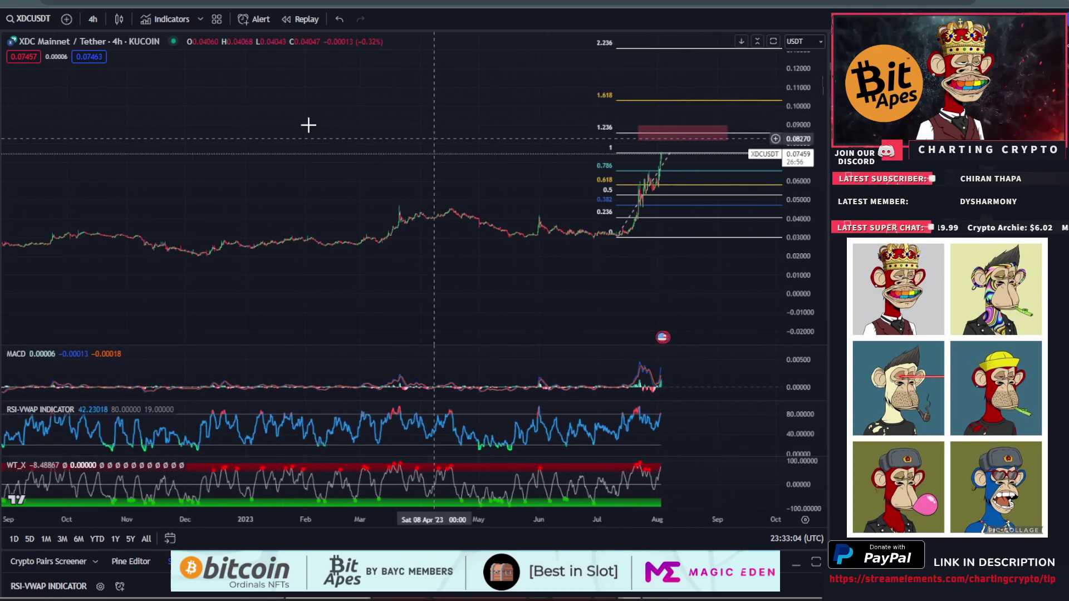
pyautogui.moveTo(558, 238); pyautogui.dragTo(389, 244)
# Step: Switch to the 1-day interval and stretch the price axis to fit the daily candles
pyautogui.click(93, 18)
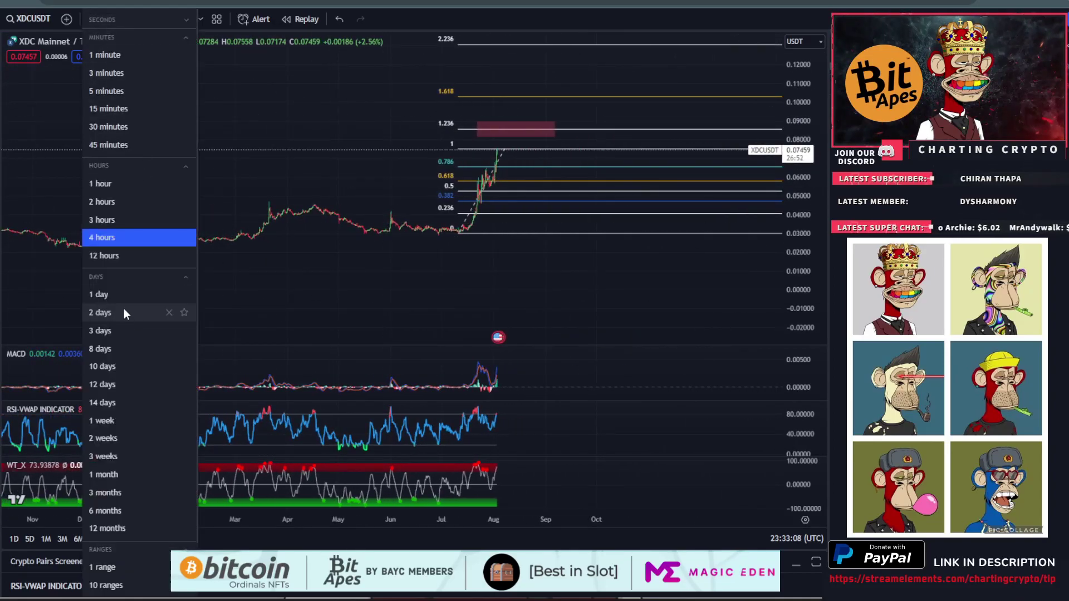
pyautogui.click(134, 294)
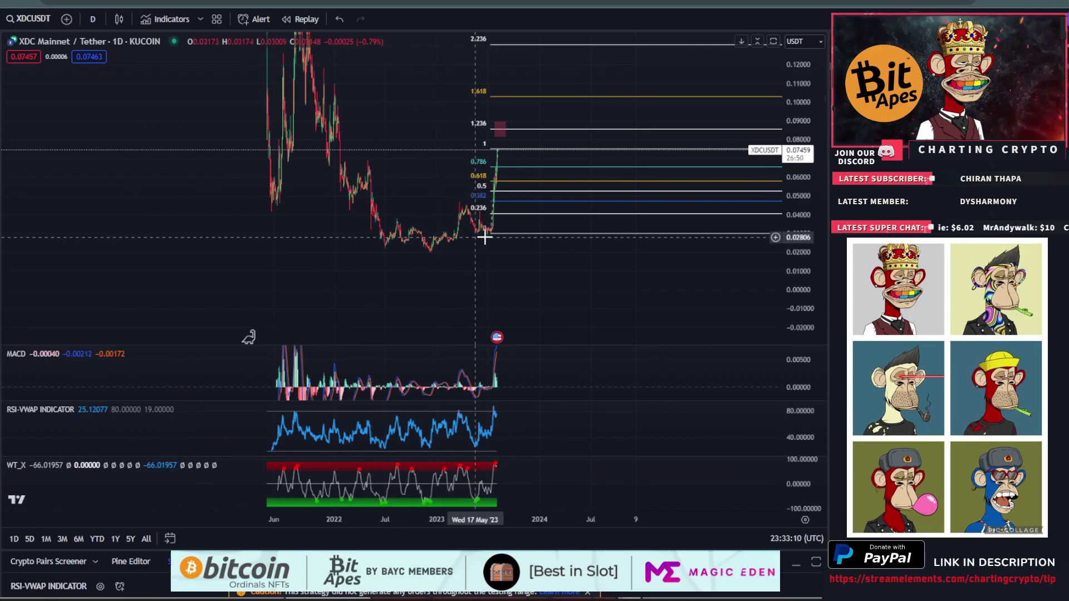
pyautogui.scroll(3, 405, 239)
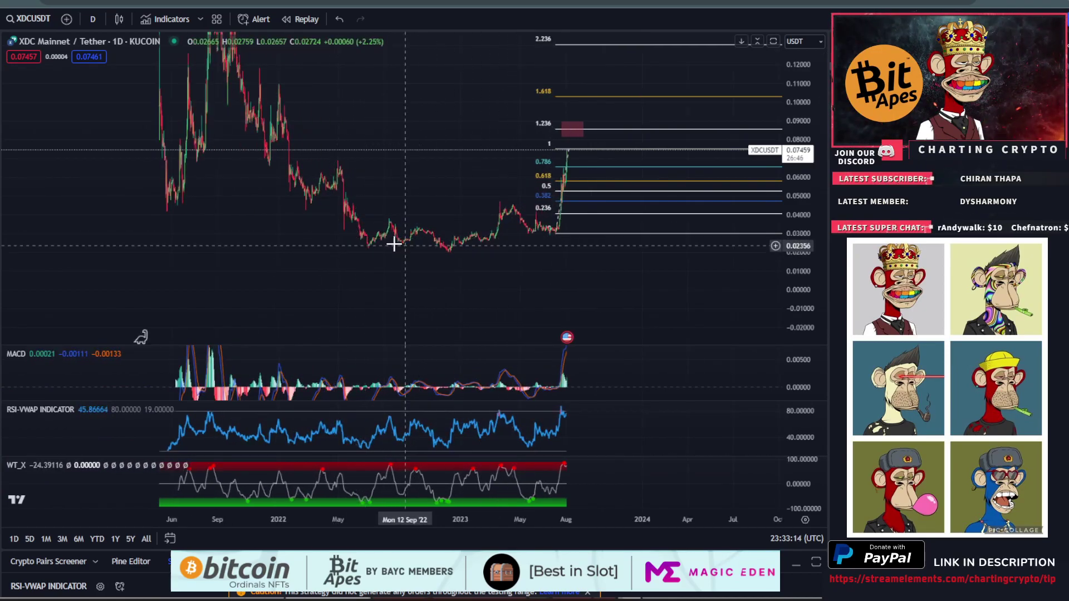
pyautogui.scroll(-2, 512, 232)
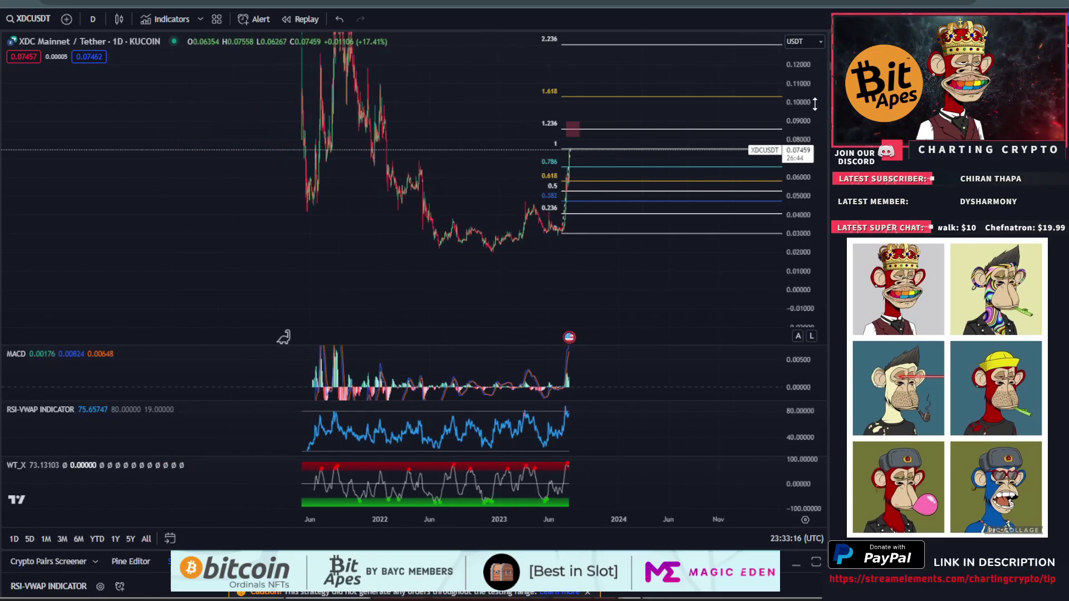
pyautogui.moveTo(815, 104); pyautogui.dragTo(815, 128)
pyautogui.scroll(2, 540, 223)
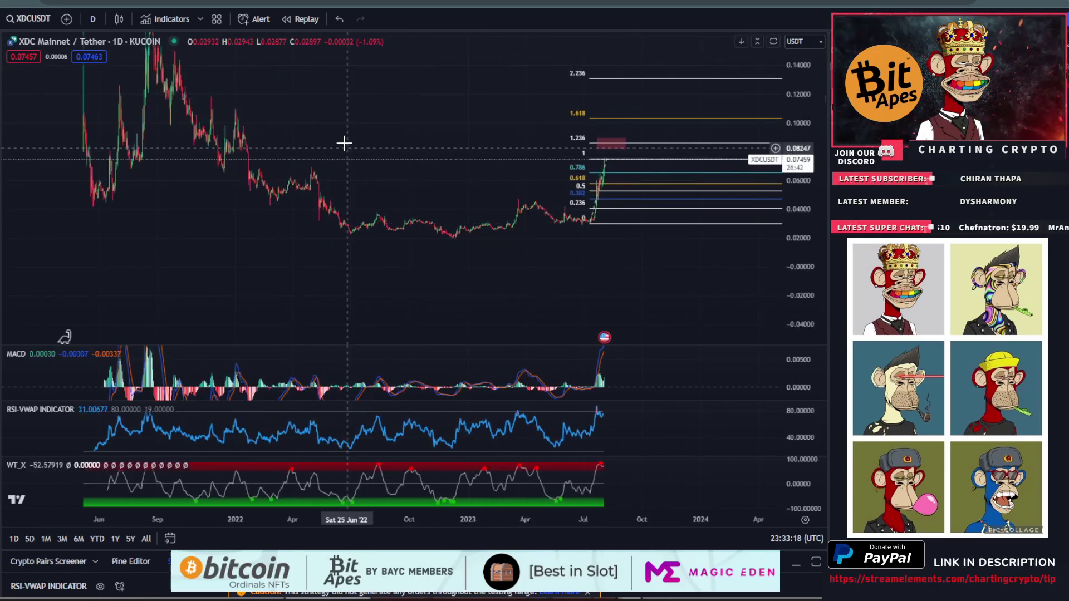
pyautogui.scroll(-2, 340, 148)
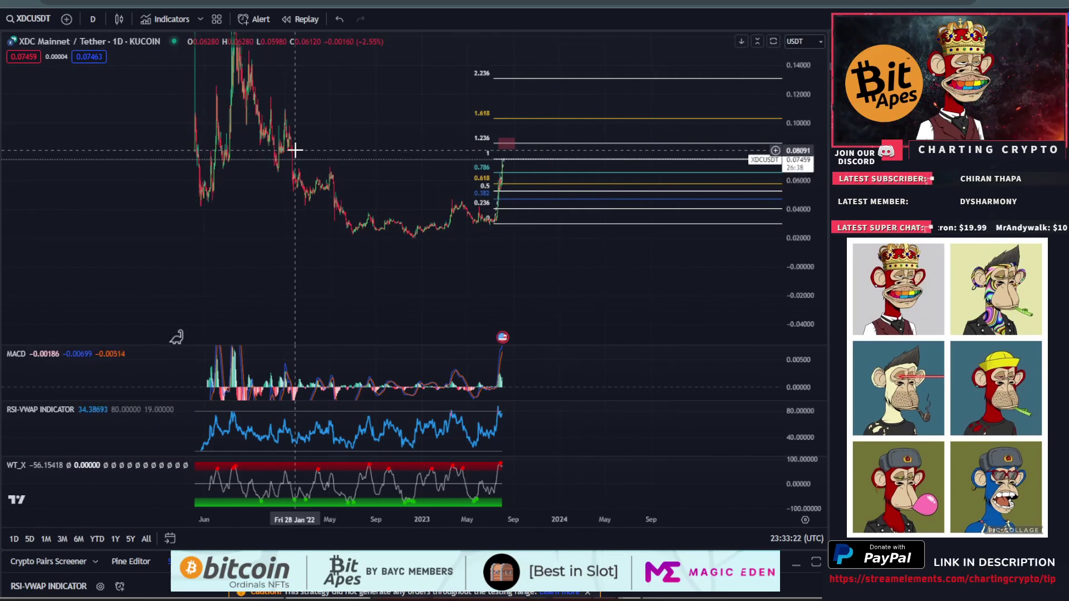
pyautogui.scroll(-1, 362, 253)
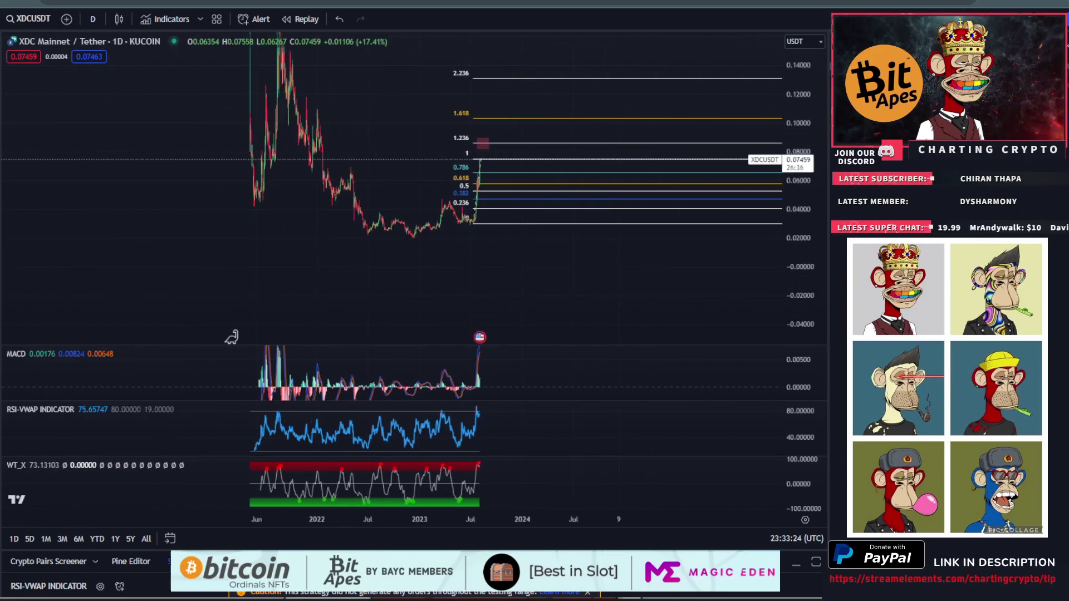